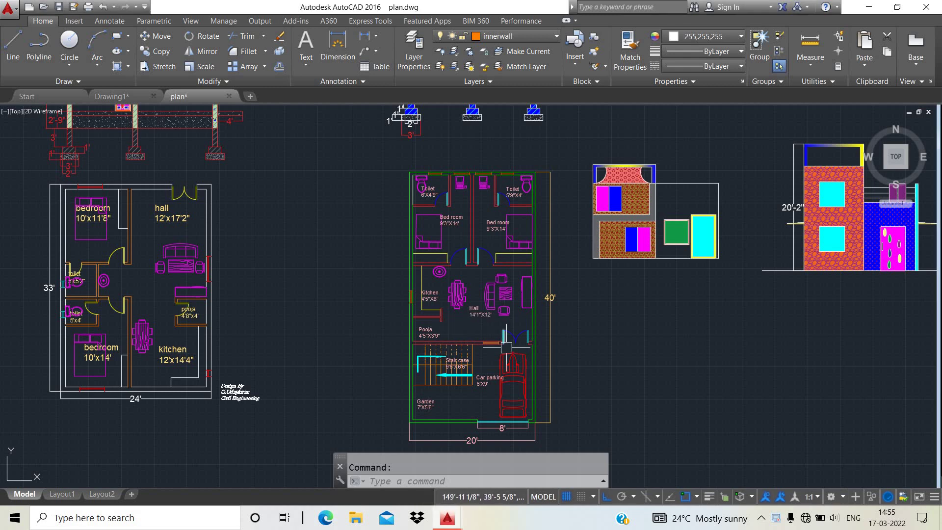
# Switch to Drawing1, centre the BED/HALL outline, and open the Layer Properties Manager via LA
pyautogui.scroll(2, 525, 339)
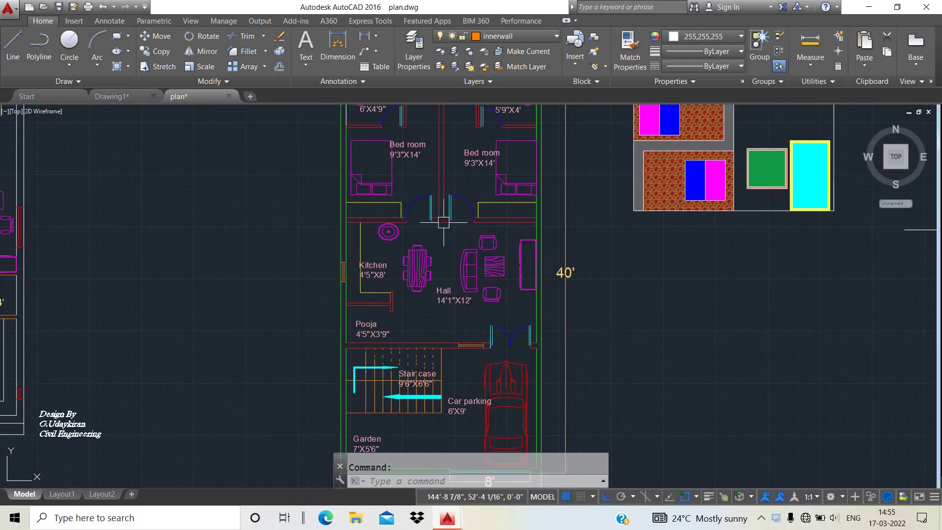
pyautogui.scroll(2, 430, 218)
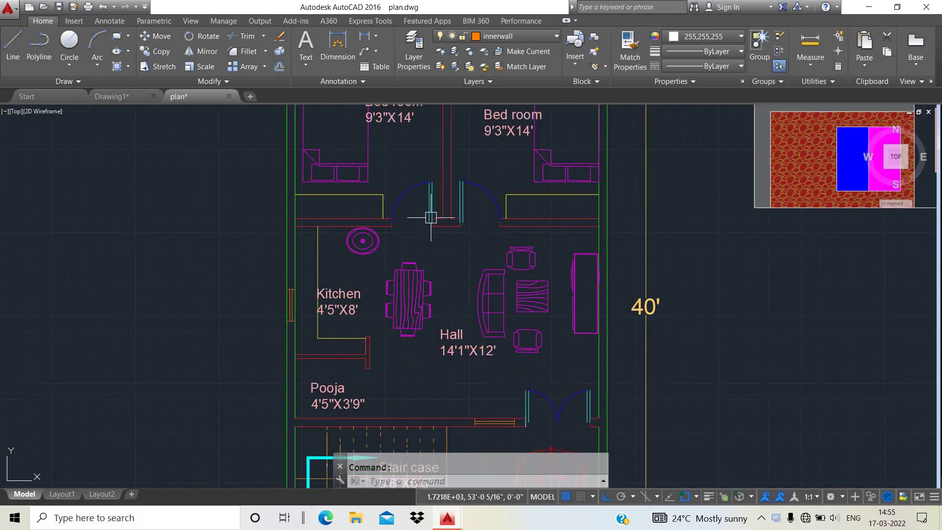
pyautogui.scroll(-2, 430, 221)
pyautogui.scroll(-3, 430, 220)
pyautogui.moveTo(251, 261); pyautogui.dragTo(294, 283, button='middle')
pyautogui.scroll(1, 276, 276)
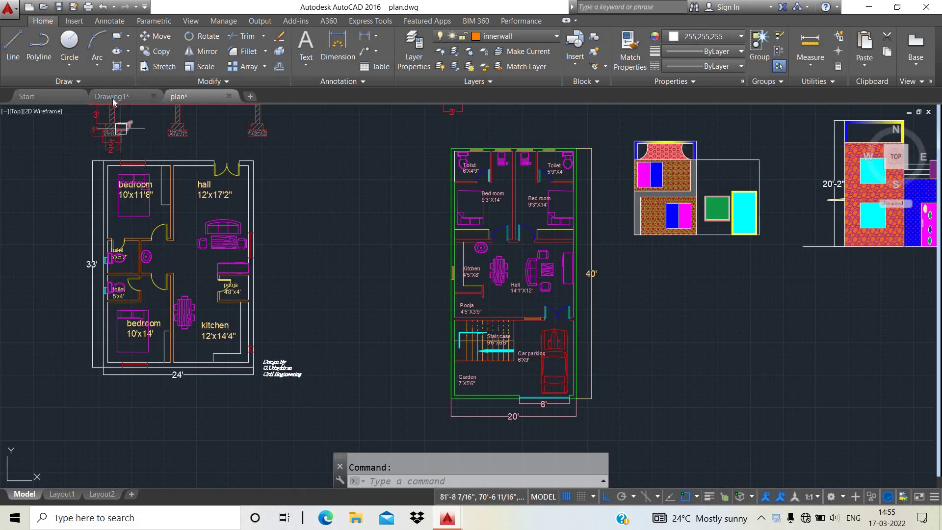
pyautogui.click(113, 96)
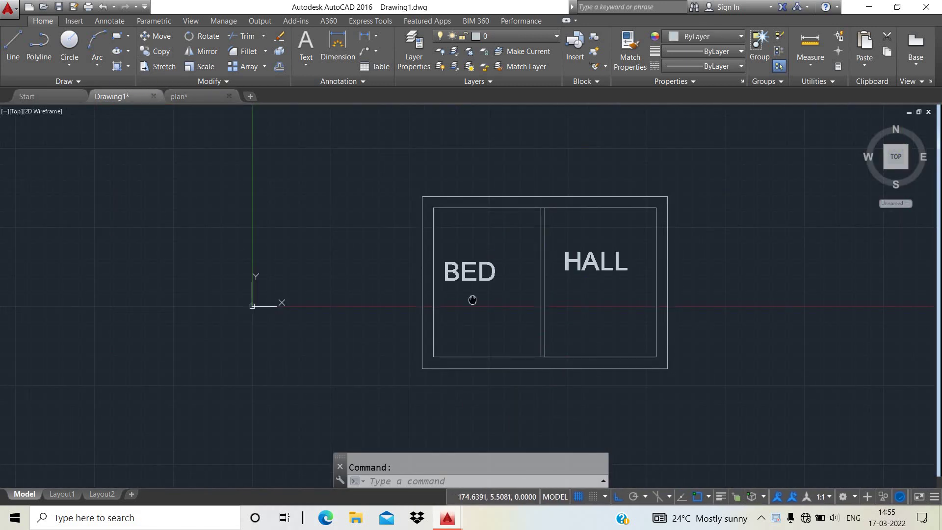
pyautogui.moveTo(471, 299); pyautogui.dragTo(365, 291, button='middle')
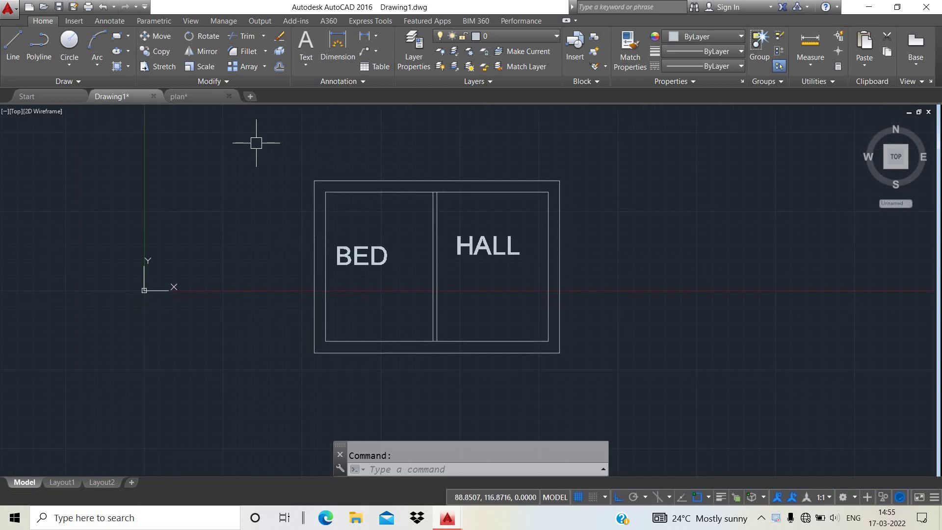
pyautogui.write('LA')
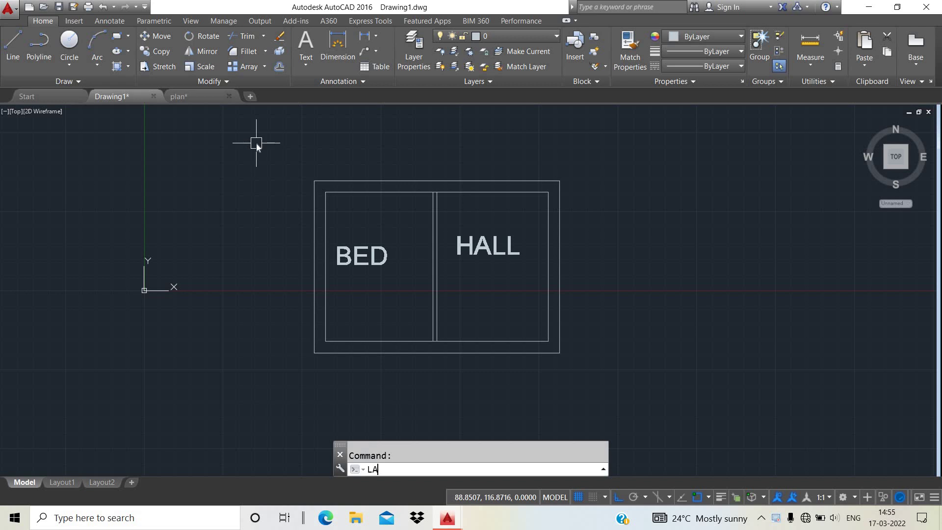
pyautogui.press('Return')
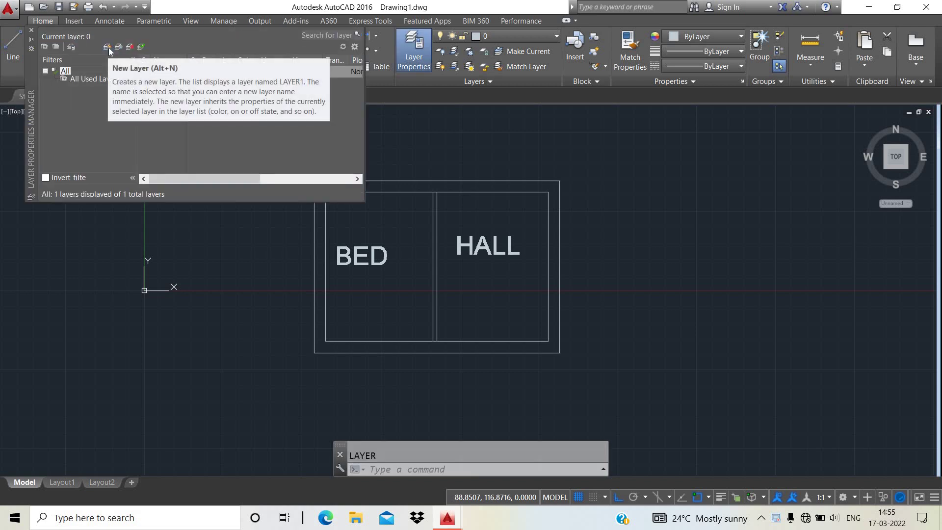
# Create a new layer named OUT with index colour 20 (orange-red)
pyautogui.click(109, 50)
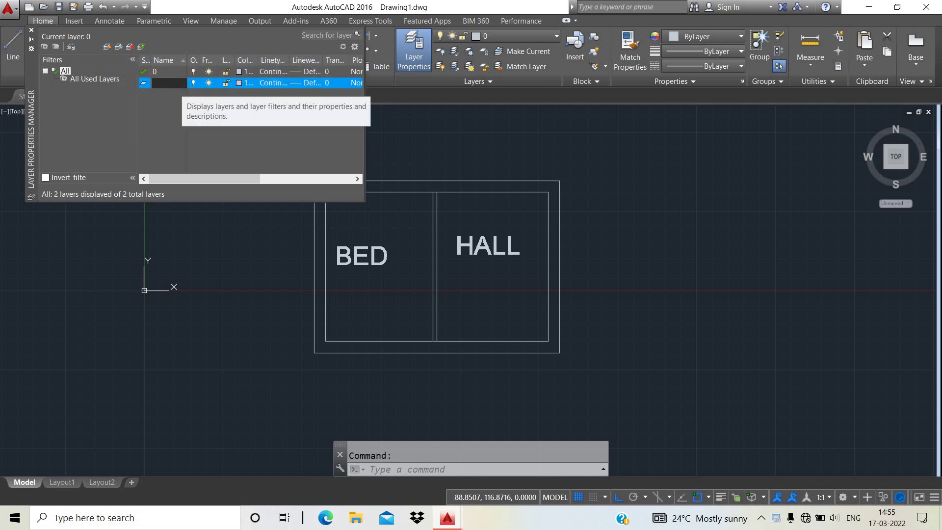
pyautogui.write('OUT')
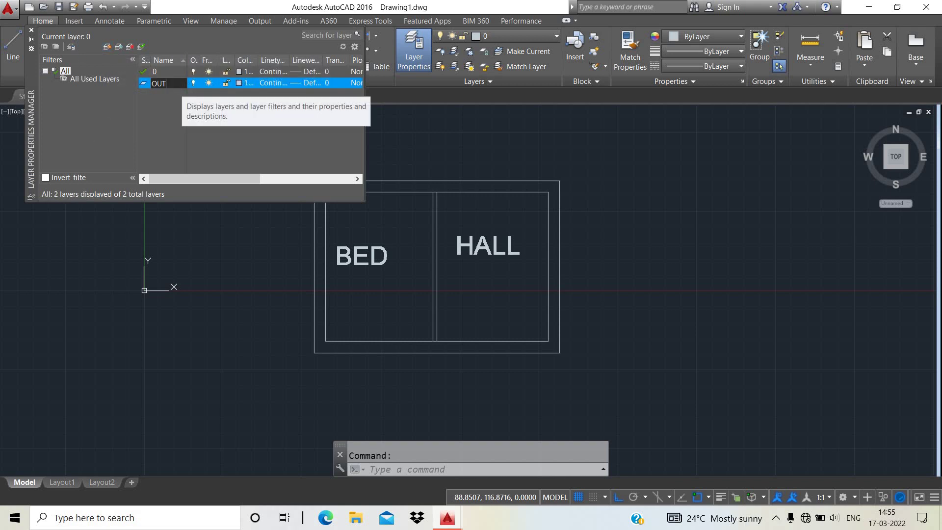
pyautogui.click(239, 83)
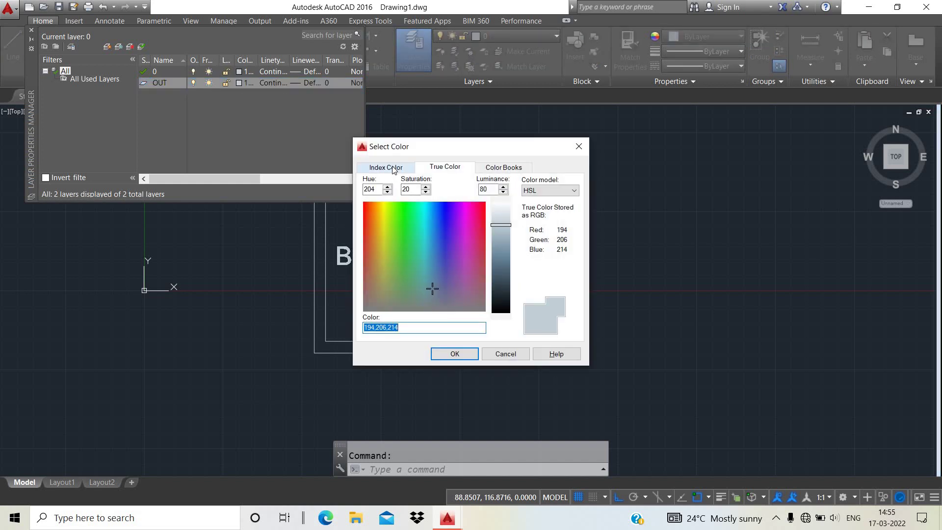
pyautogui.click(394, 169)
pyautogui.click(375, 218)
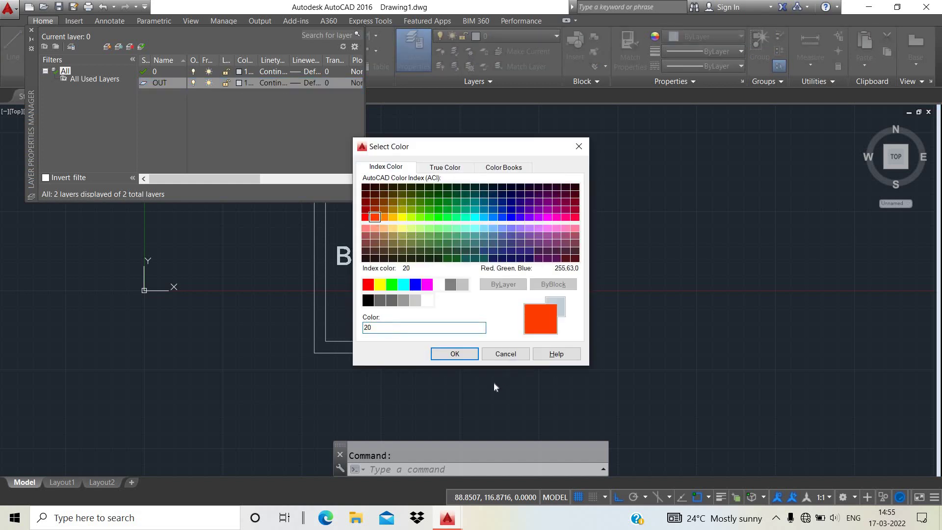
pyautogui.click(454, 354)
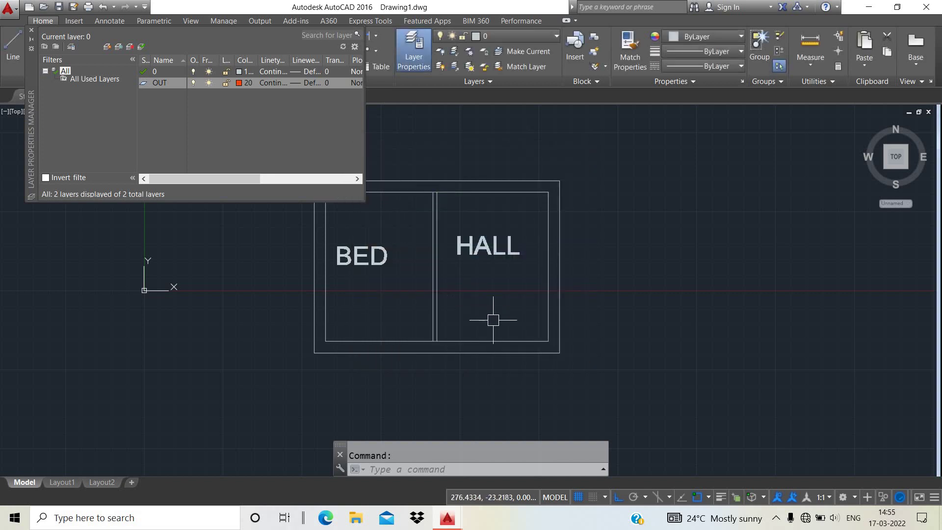
pyautogui.moveTo(493, 320); pyautogui.dragTo(530, 337, button='middle')
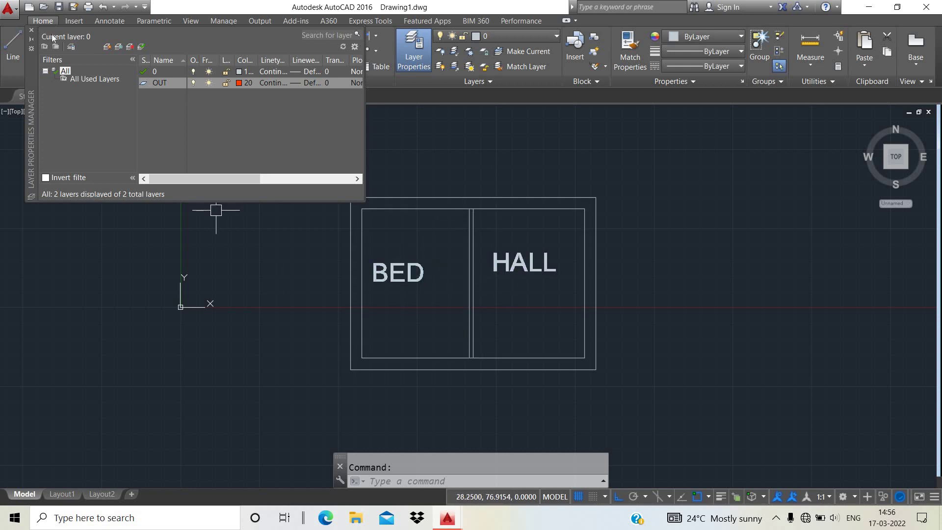
# Add an INNER layer coloured blue
pyautogui.click(107, 48)
pyautogui.write('INNER')
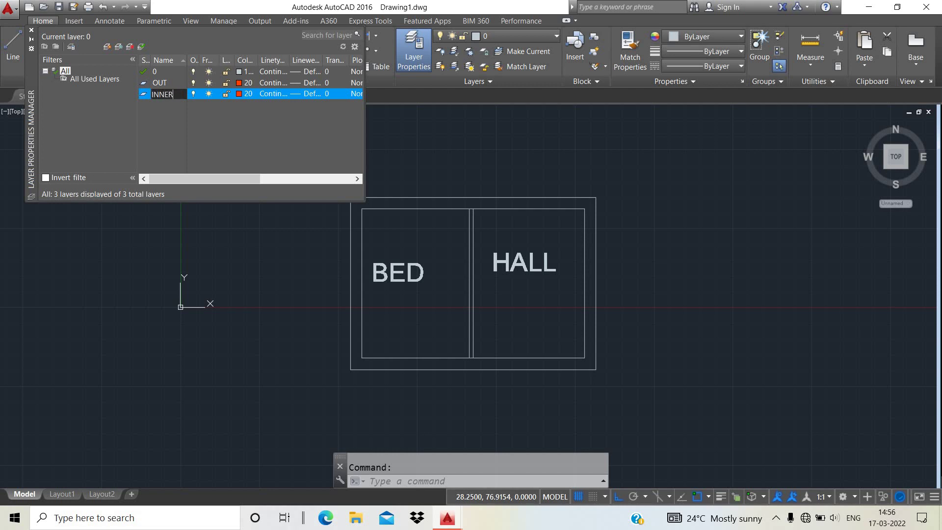
pyautogui.click(245, 94)
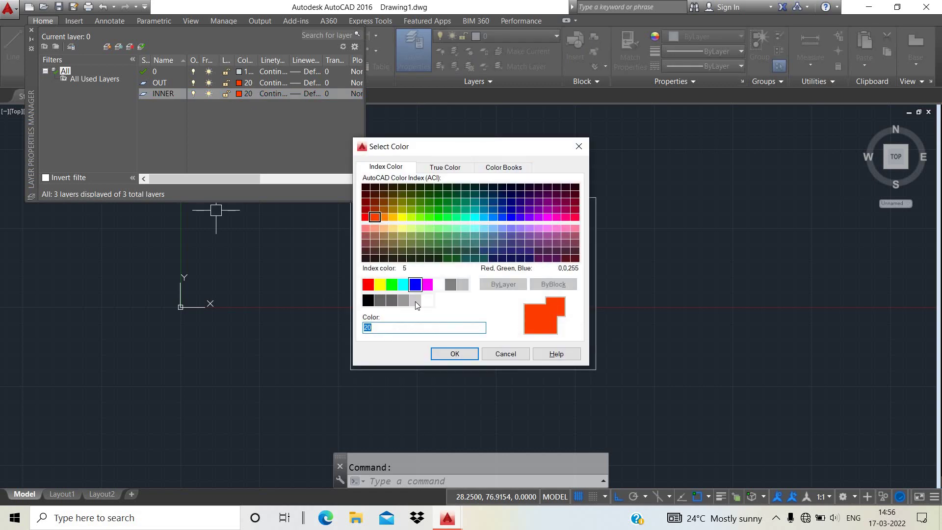
pyautogui.click(415, 284)
pyautogui.click(455, 354)
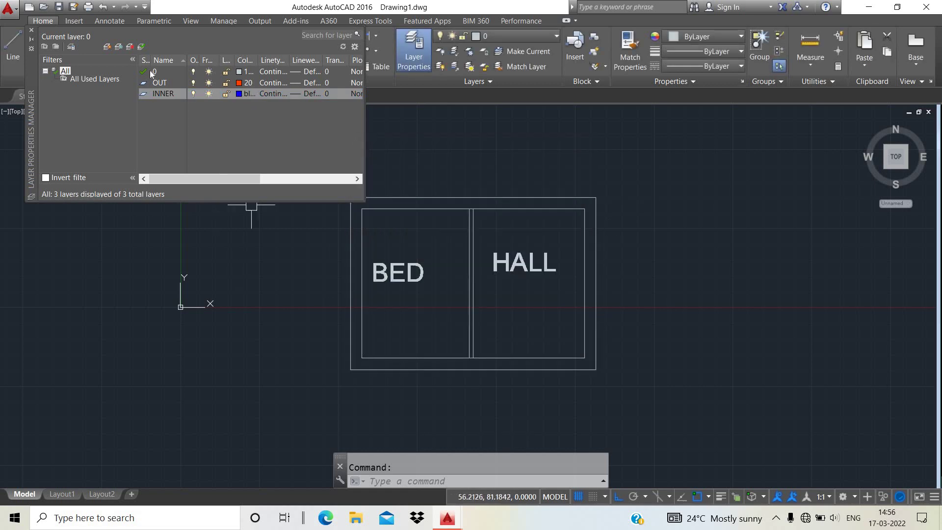
# Add a TEXT layer with index colour 54
pyautogui.hotkey('alt', 'n')
pyautogui.write('TEXT')
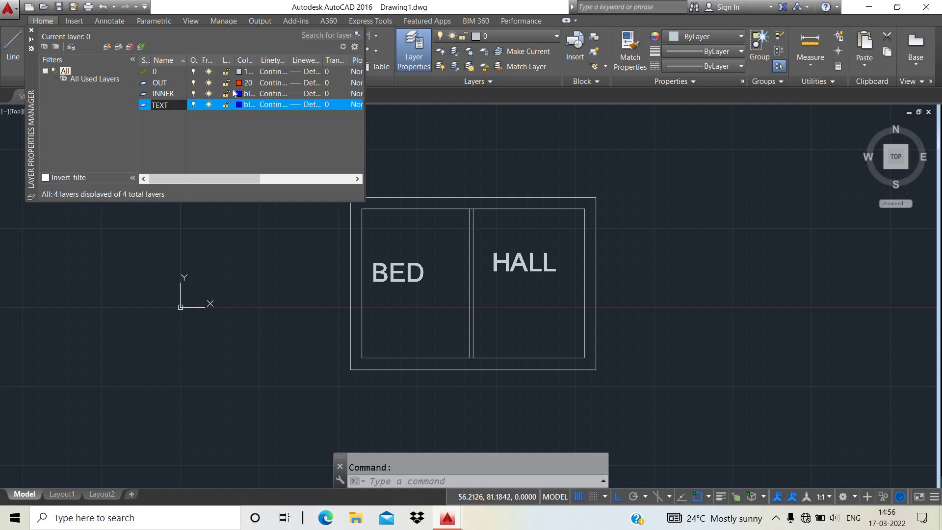
pyautogui.click(240, 105)
pyautogui.click(402, 201)
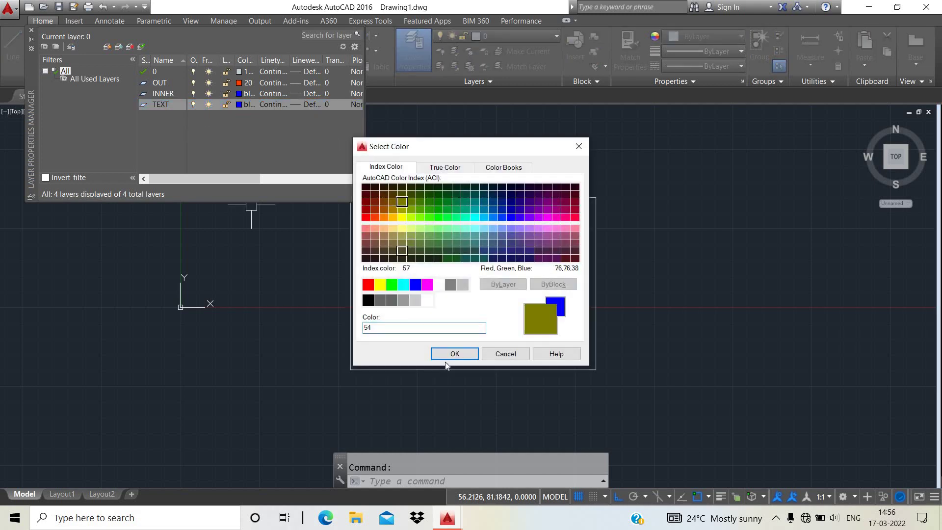
pyautogui.click(449, 354)
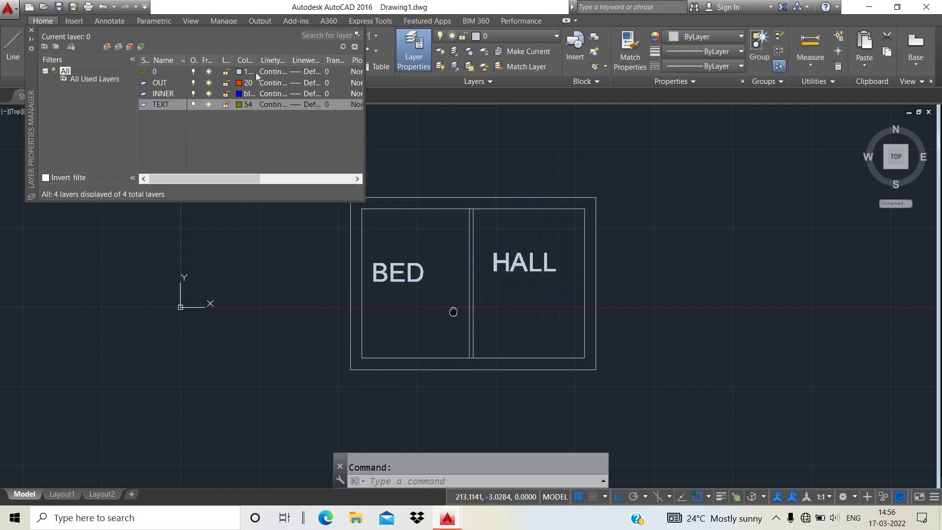
pyautogui.moveTo(454, 312); pyautogui.dragTo(488, 302, button='middle')
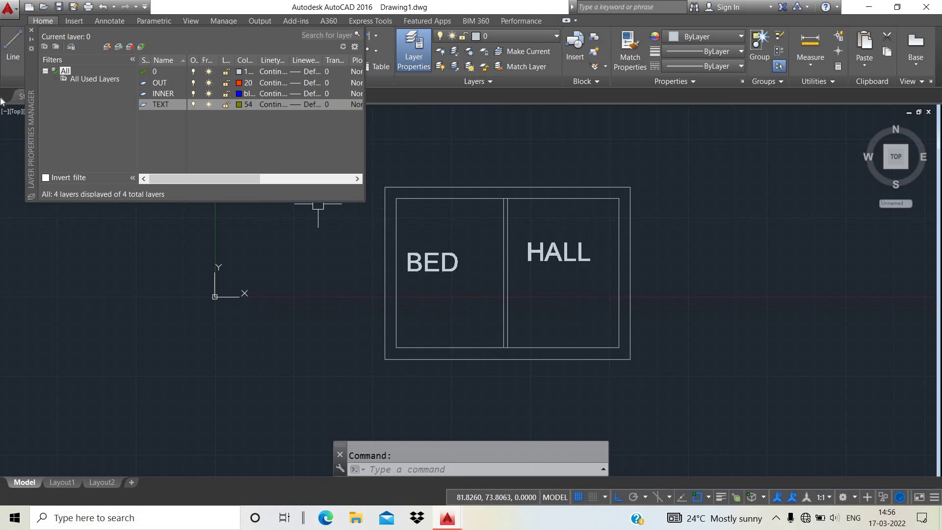
# Put the outer and inner wall rectangles on the OUT layer
pyautogui.click(31, 30)
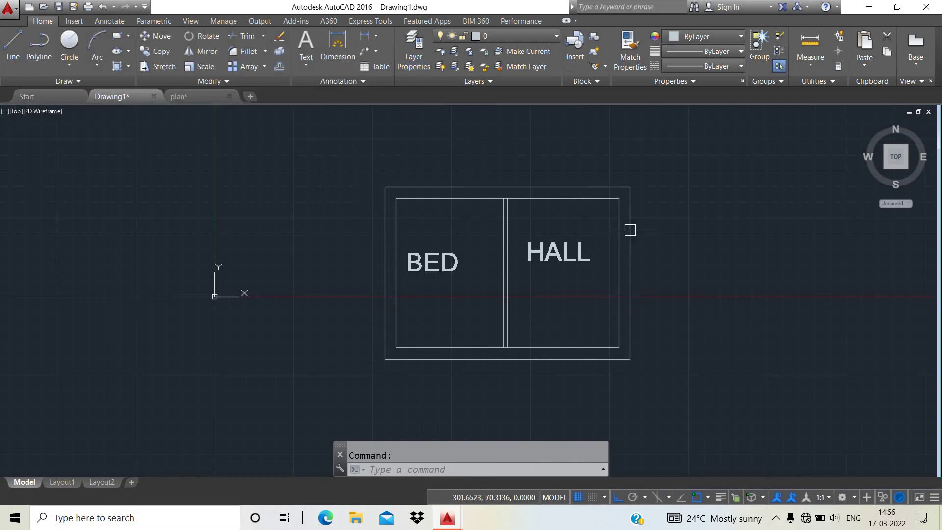
pyautogui.click(557, 32)
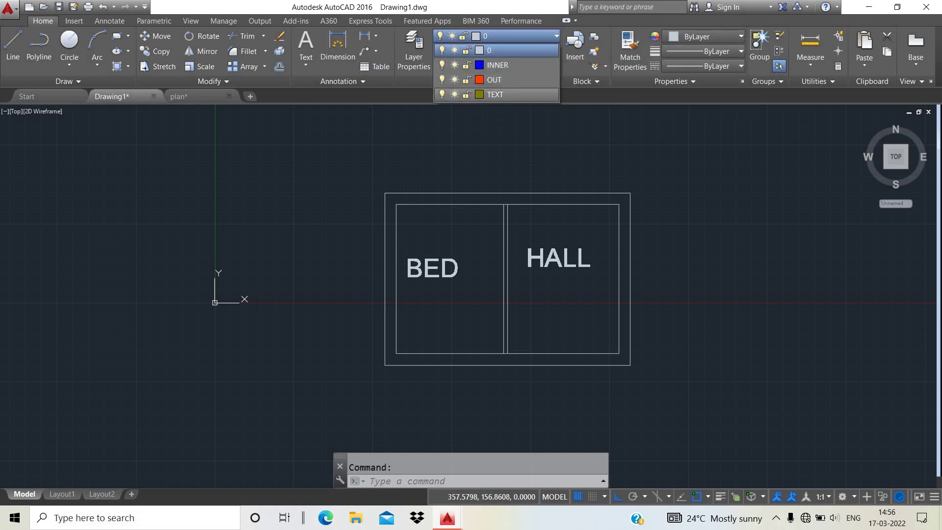
pyautogui.click(631, 203)
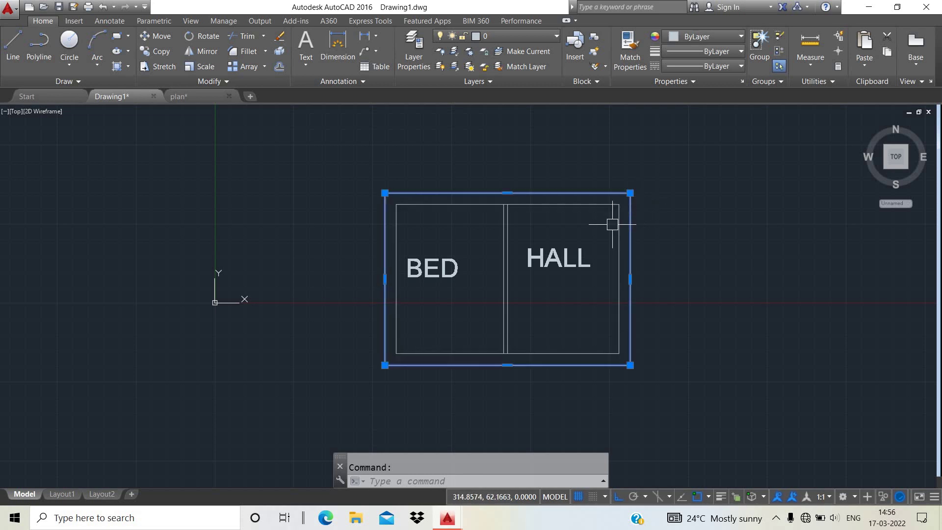
pyautogui.click(619, 216)
pyautogui.click(510, 36)
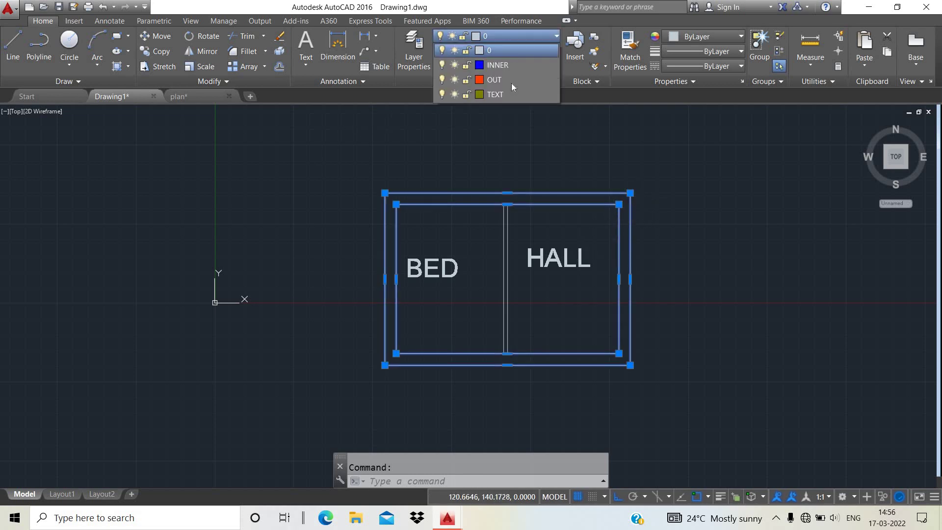
pyautogui.click(508, 82)
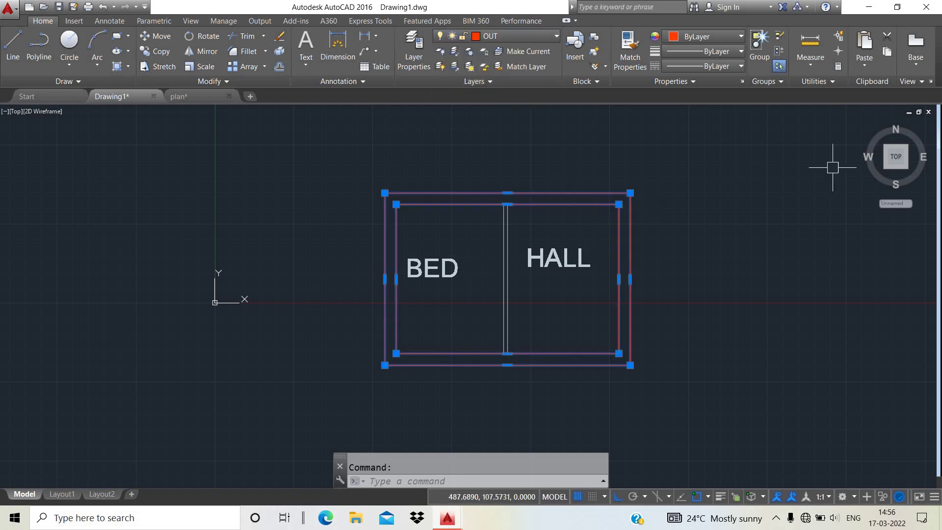
# Bring up and dismiss shortcut menus on the selected walls
pyautogui.click(781, 189)
pyautogui.click(726, 193)
pyautogui.rightClick(726, 194)
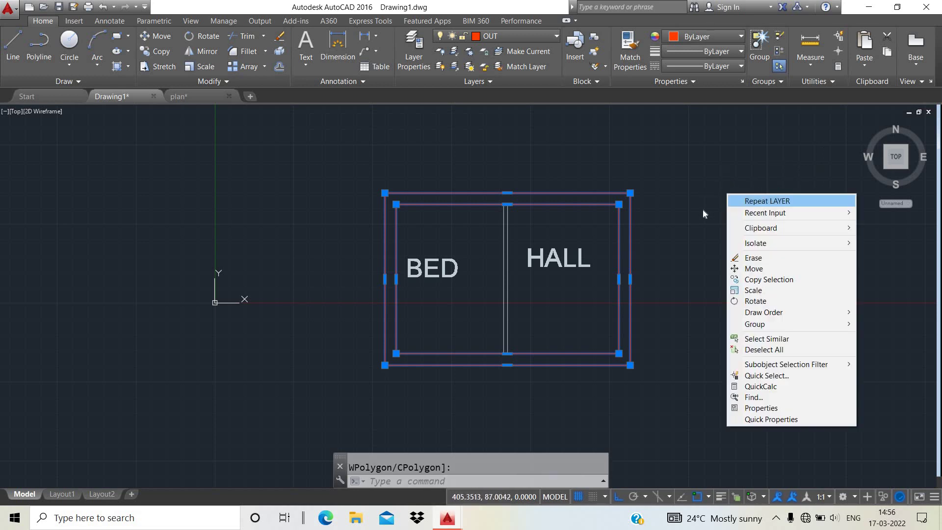
pyautogui.click(704, 214)
pyautogui.click(696, 207)
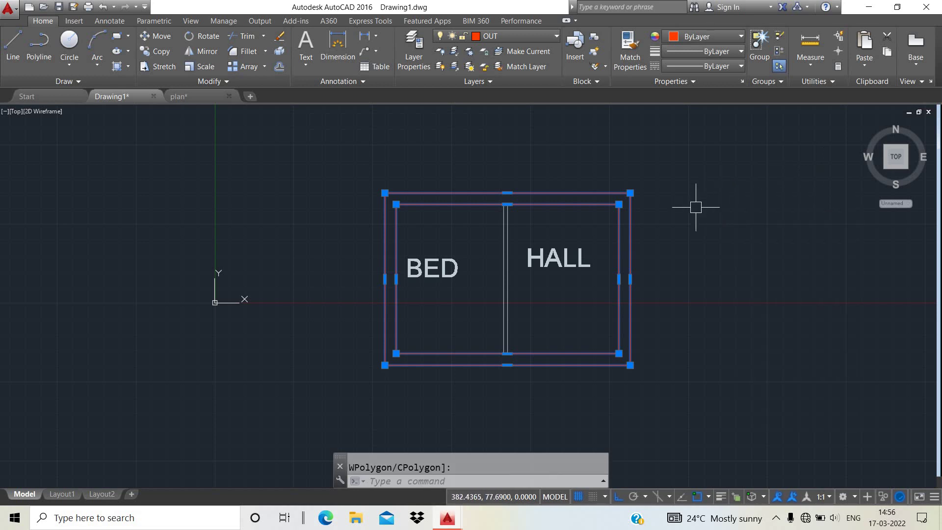
pyautogui.rightClick(704, 246)
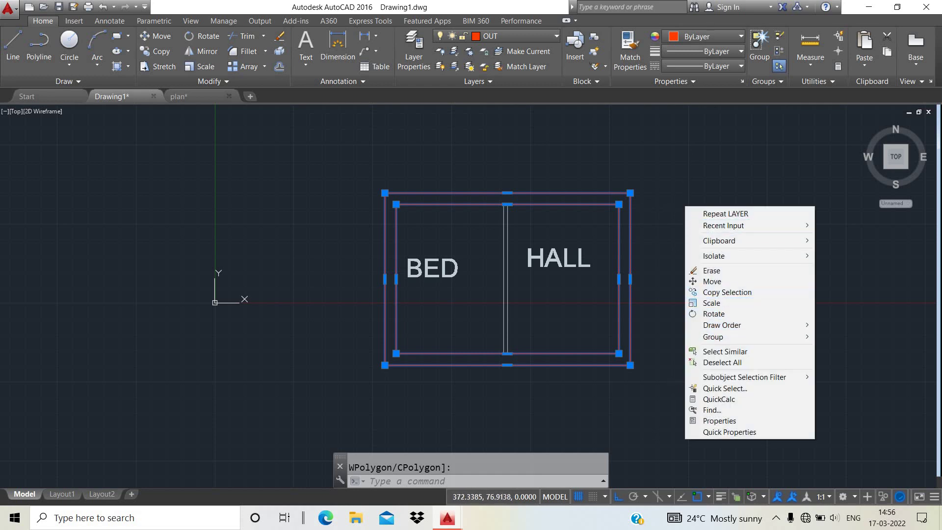
pyautogui.click(650, 424)
pyautogui.click(715, 327)
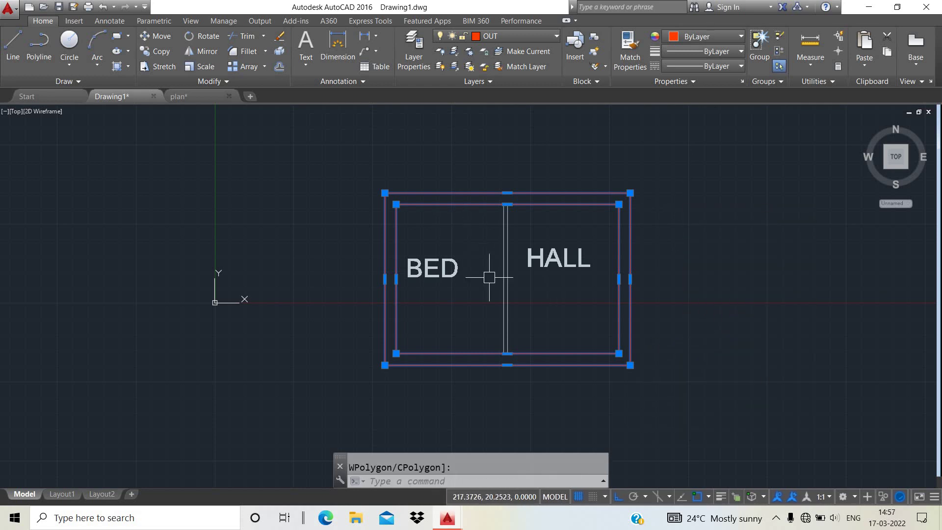
# Select the two middle partition lines and check the Layer Properties Manager via LA
pyautogui.click(505, 284)
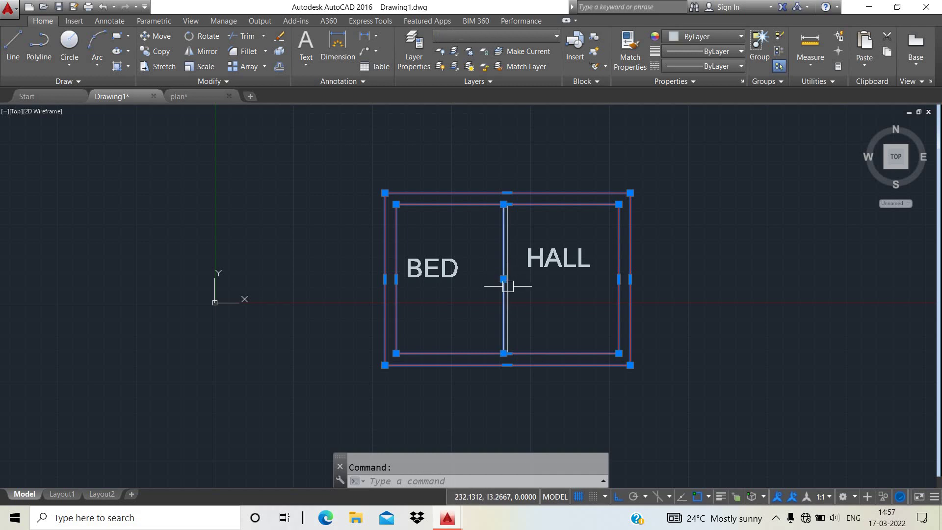
pyautogui.click(508, 286)
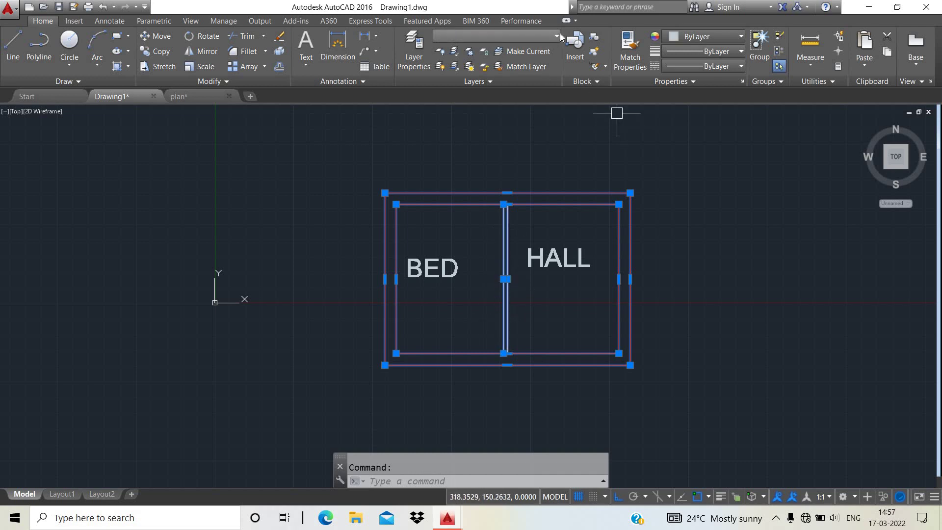
pyautogui.click(542, 36)
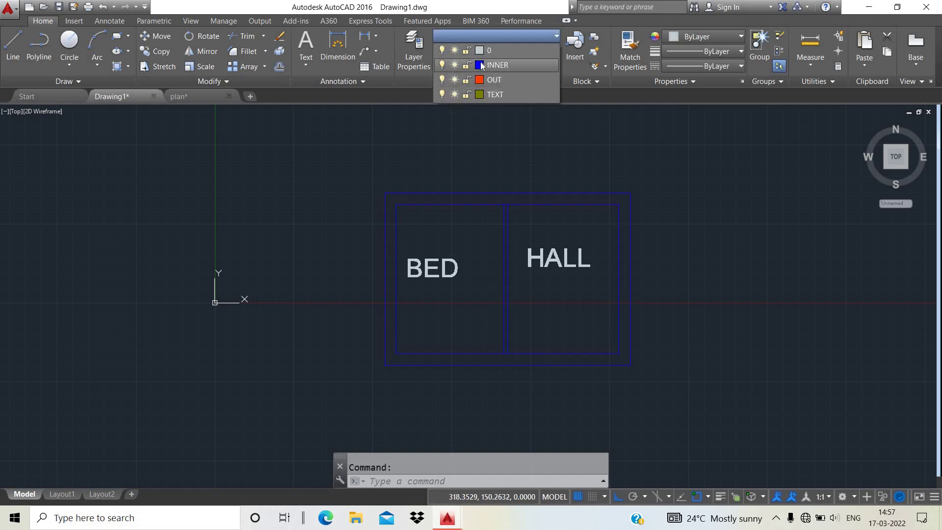
pyautogui.click(762, 205)
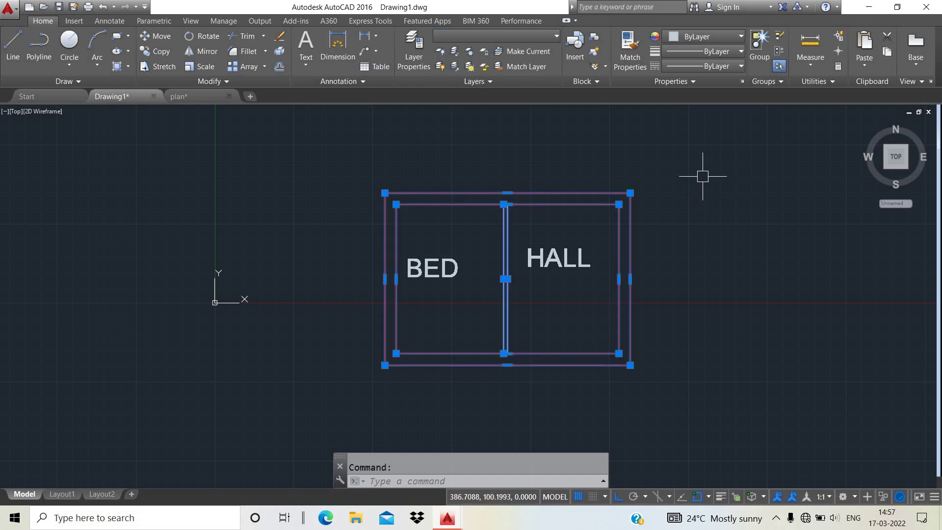
pyautogui.write('la')
pyautogui.press('Return')
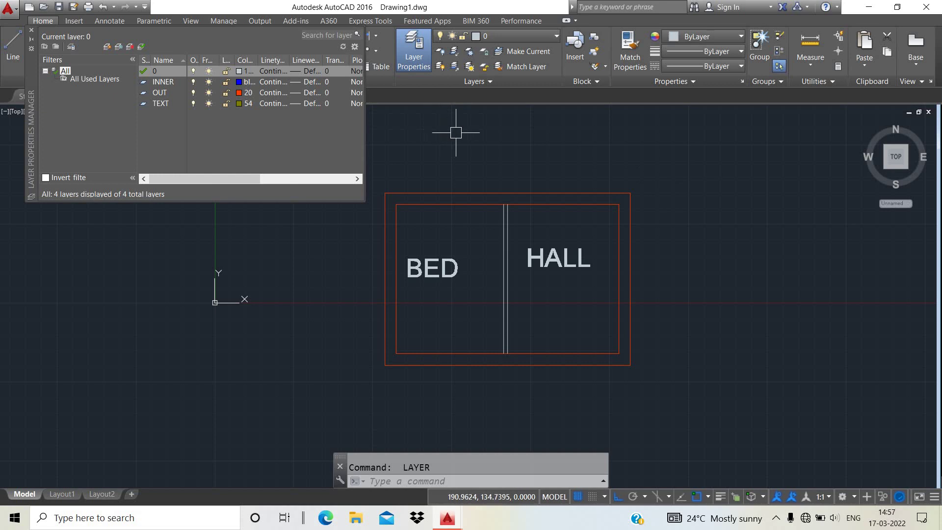
pyautogui.click(454, 133)
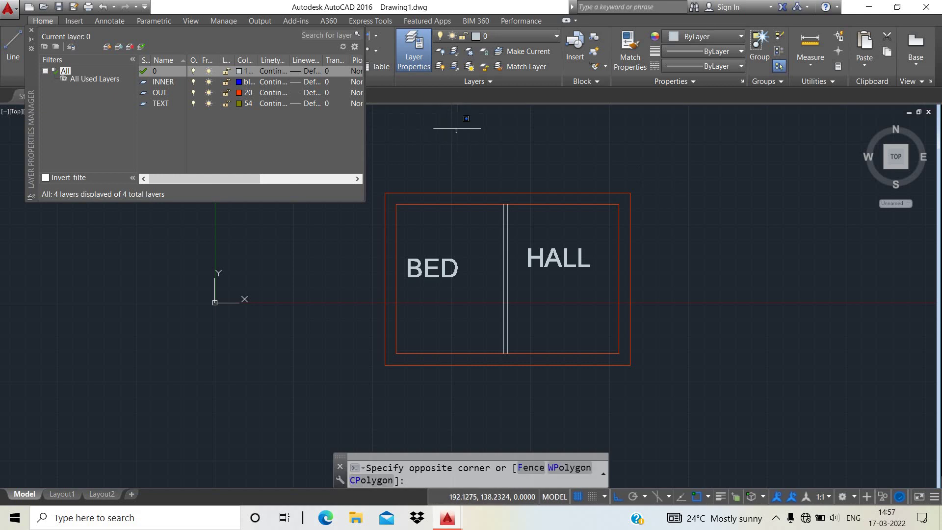
pyautogui.click(30, 33)
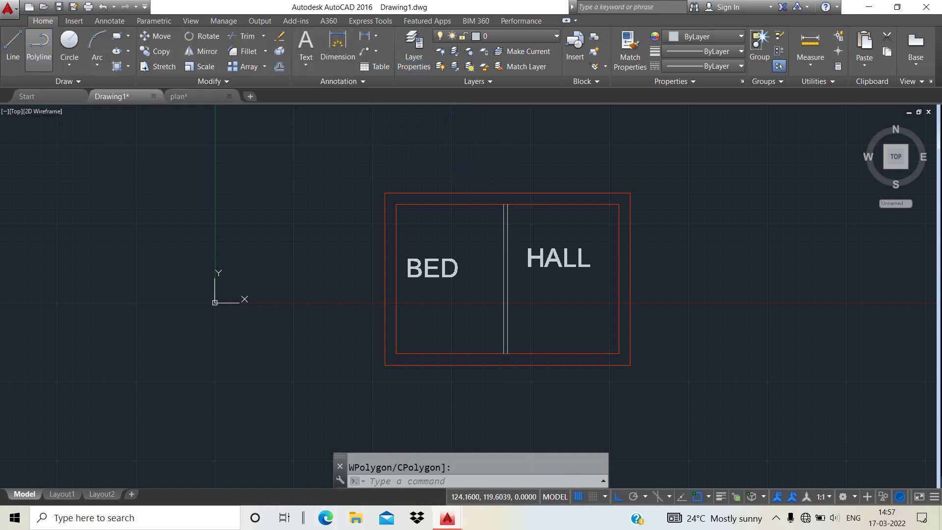
# Move the middle partition line onto the blue INNER layer and verify it in the layer manager
pyautogui.click(512, 294)
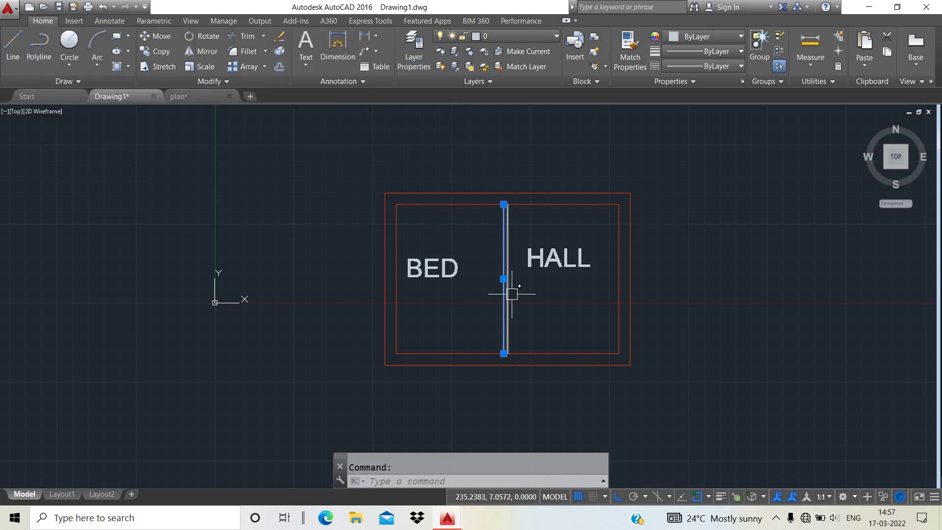
pyautogui.click(541, 40)
pyautogui.click(499, 65)
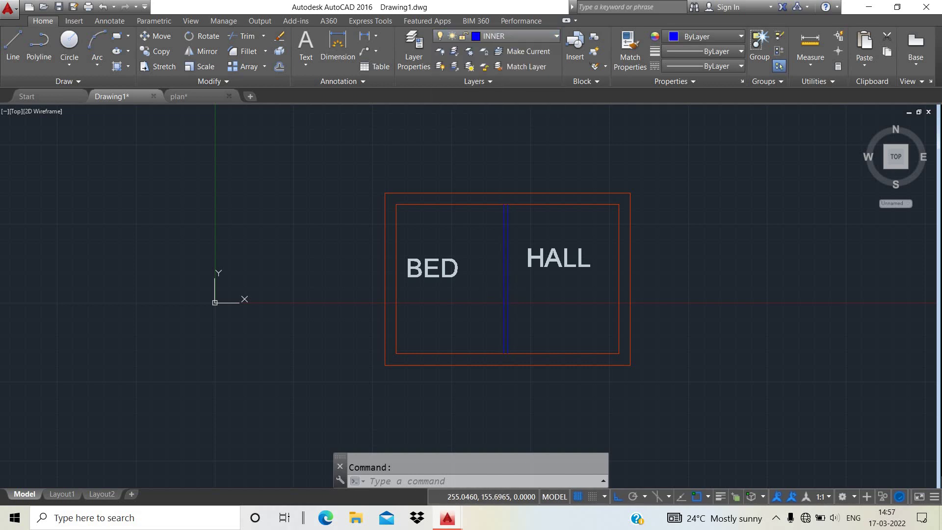
pyautogui.click(735, 184)
pyautogui.write('la')
pyautogui.press('Return')
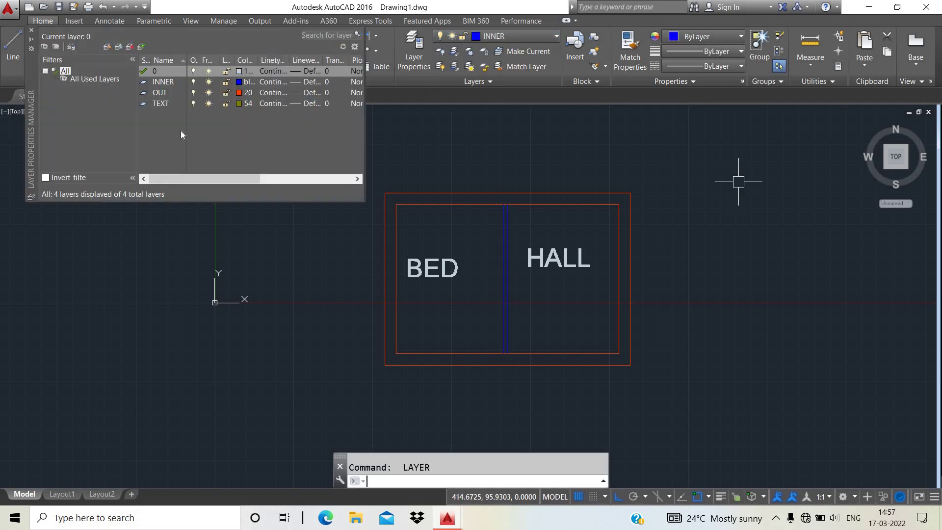
pyautogui.click(31, 30)
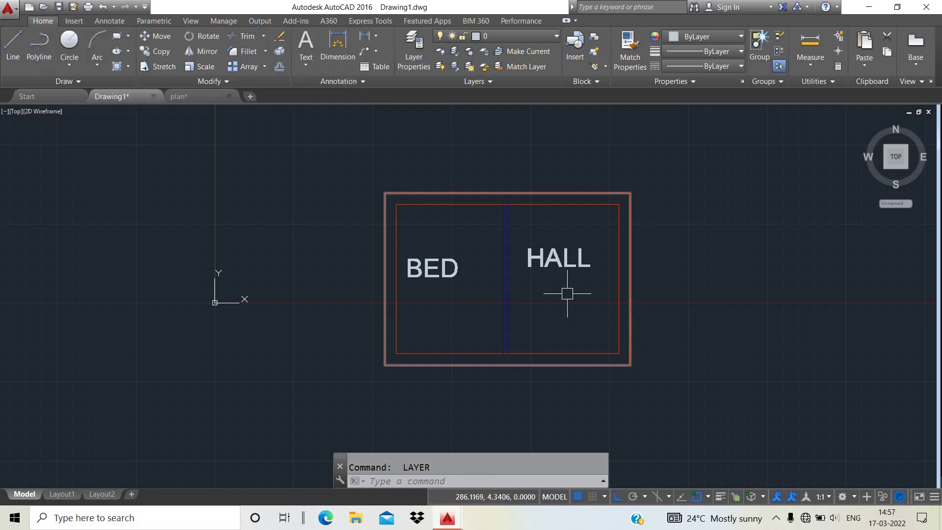
pyautogui.click(542, 264)
# Put the BED and HALL labels on the TEXT layer
pyautogui.click(432, 255)
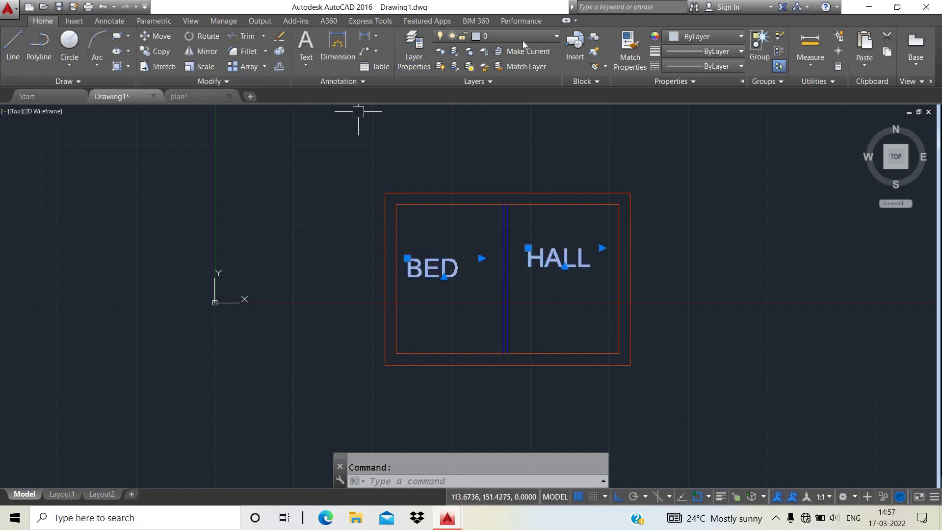
pyautogui.click(508, 36)
pyautogui.click(490, 96)
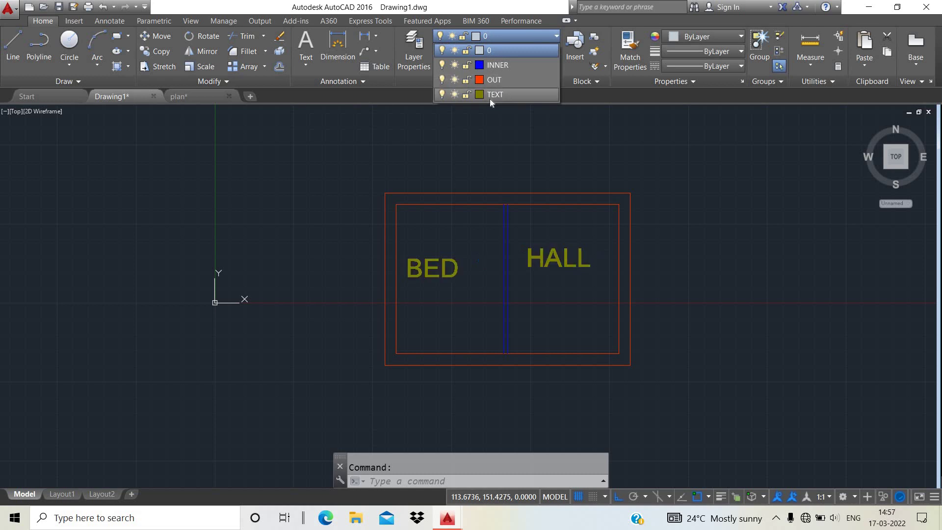
pyautogui.click(496, 94)
pyautogui.click(677, 166)
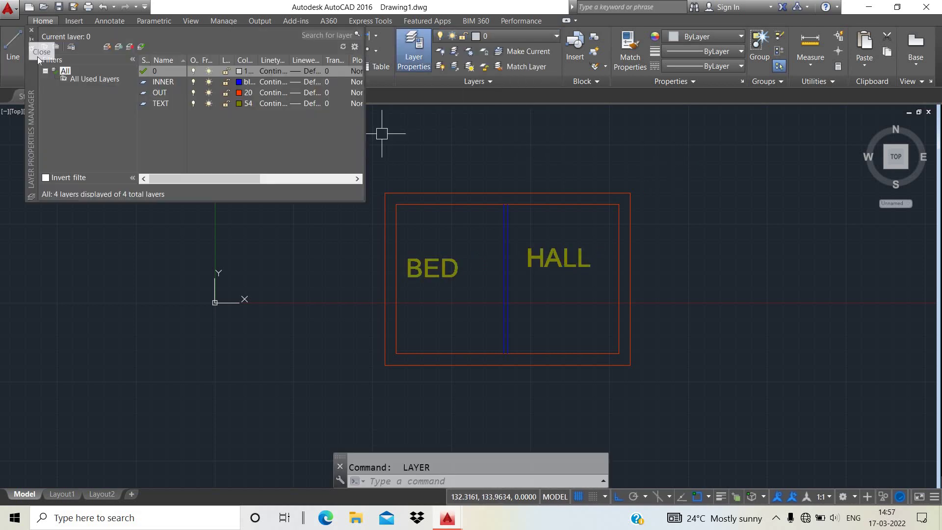
pyautogui.click(32, 31)
# Zoom and pan to recentre the view on the rooms
pyautogui.scroll(2, 586, 308)
pyautogui.moveTo(591, 307)
pyautogui.mouseDown(button='middle')
pyautogui.moveTo(664, 372)
pyautogui.moveTo(674, 351)
pyautogui.moveTo(659, 325)
pyautogui.mouseUp(button='middle')
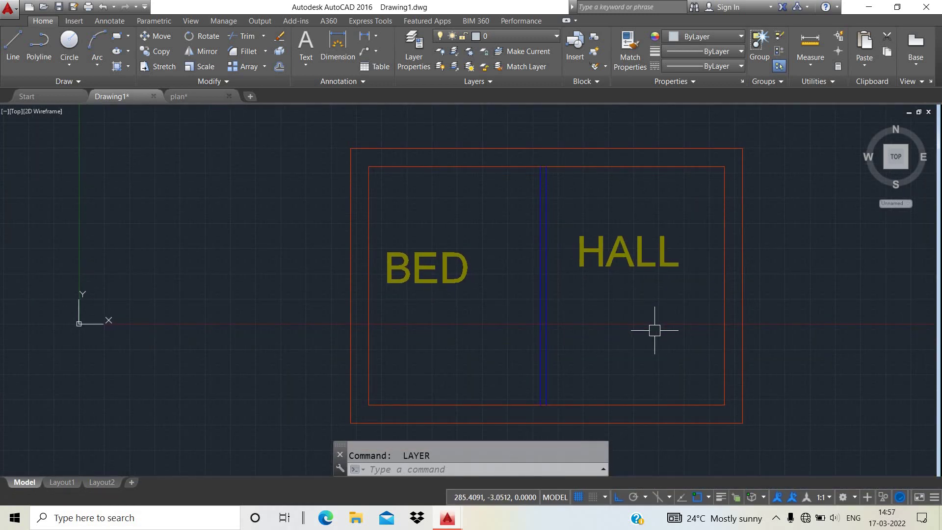
pyautogui.scroll(2, 654, 330)
pyautogui.scroll(-2, 656, 328)
pyautogui.moveTo(656, 331); pyautogui.dragTo(569, 308, button='middle')
pyautogui.scroll(-2, 596, 319)
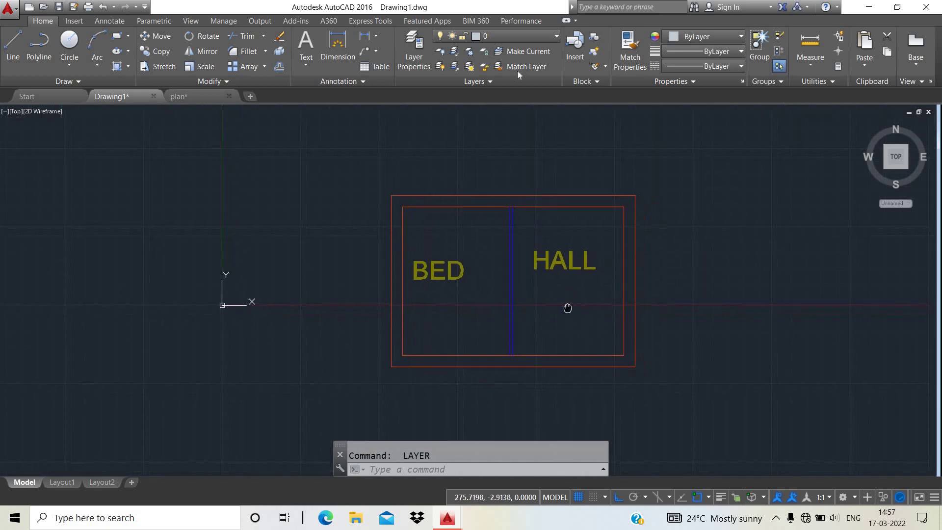
pyautogui.click(530, 33)
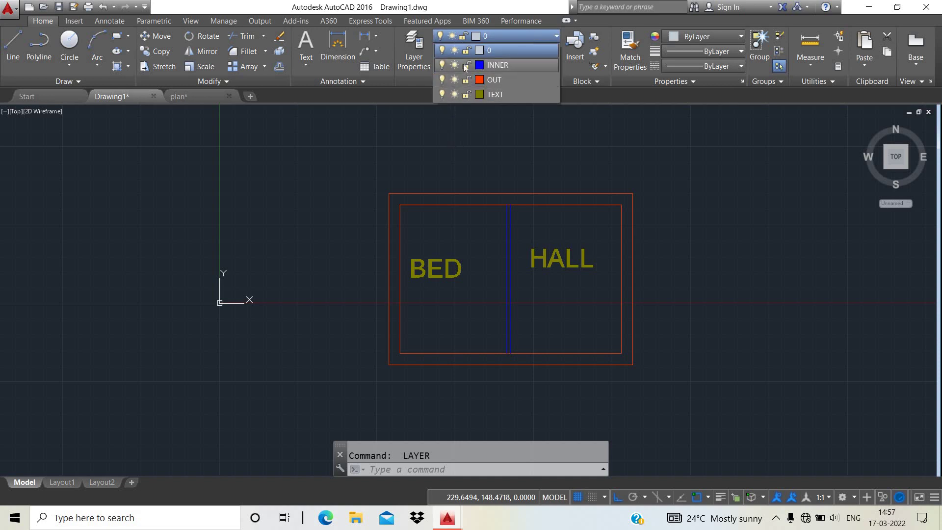
pyautogui.click(464, 65)
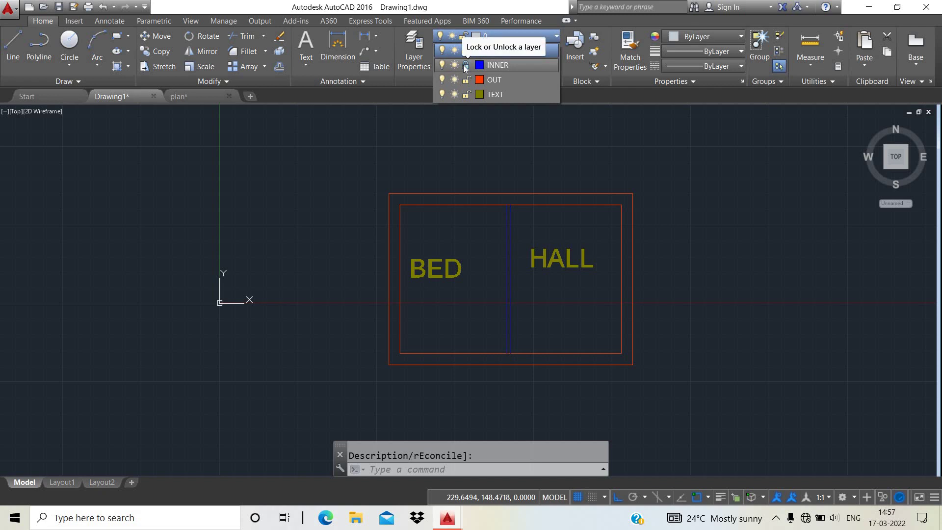
pyautogui.click(464, 65)
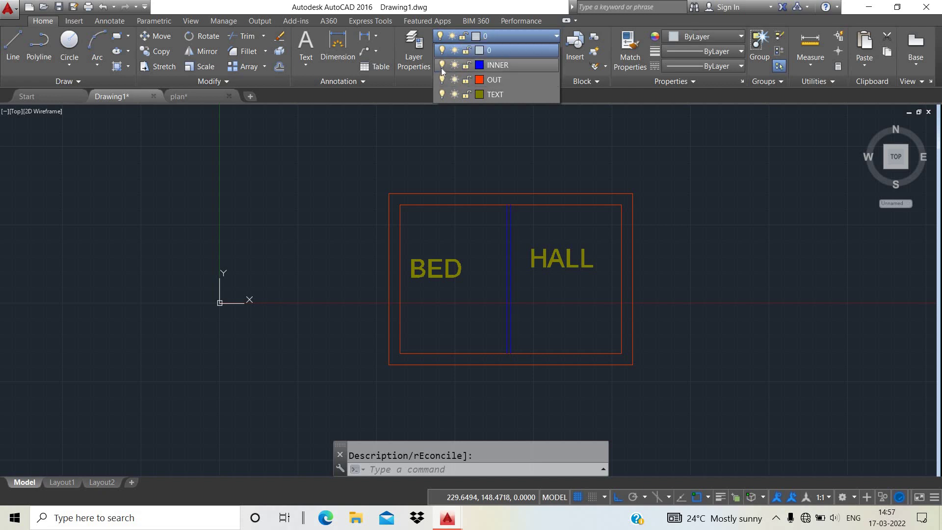
pyautogui.click(442, 68)
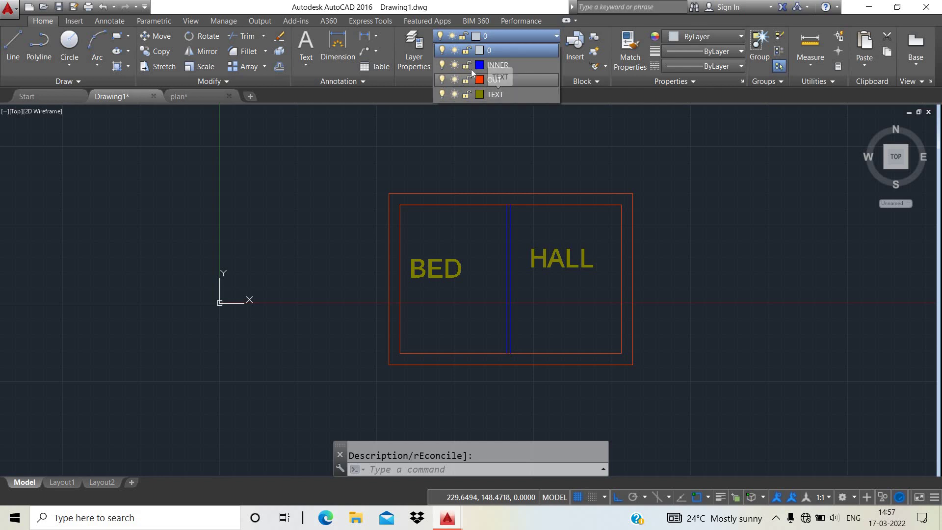
pyautogui.click(441, 65)
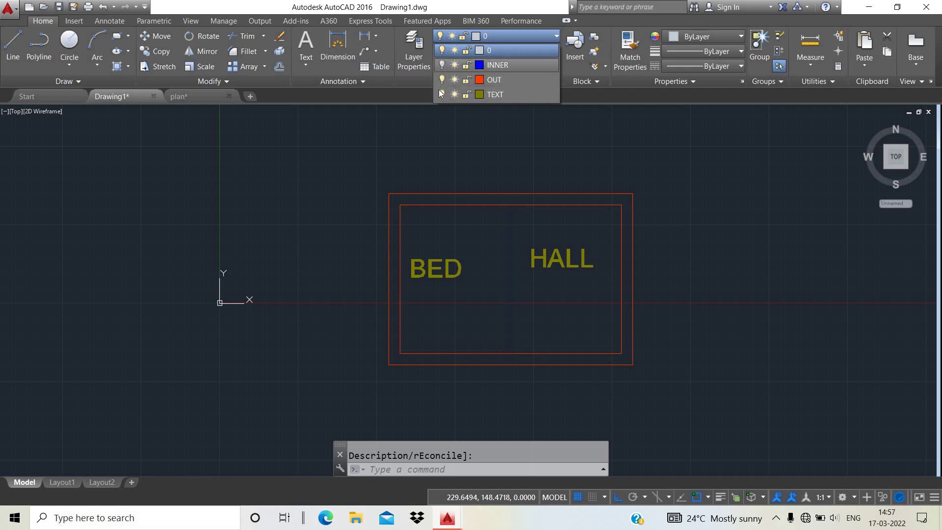
pyautogui.click(441, 95)
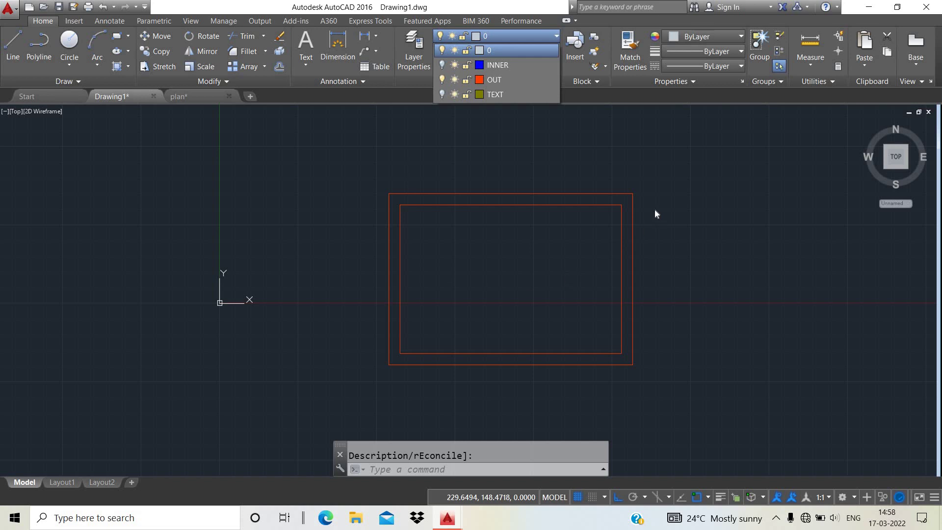
pyautogui.click(442, 65)
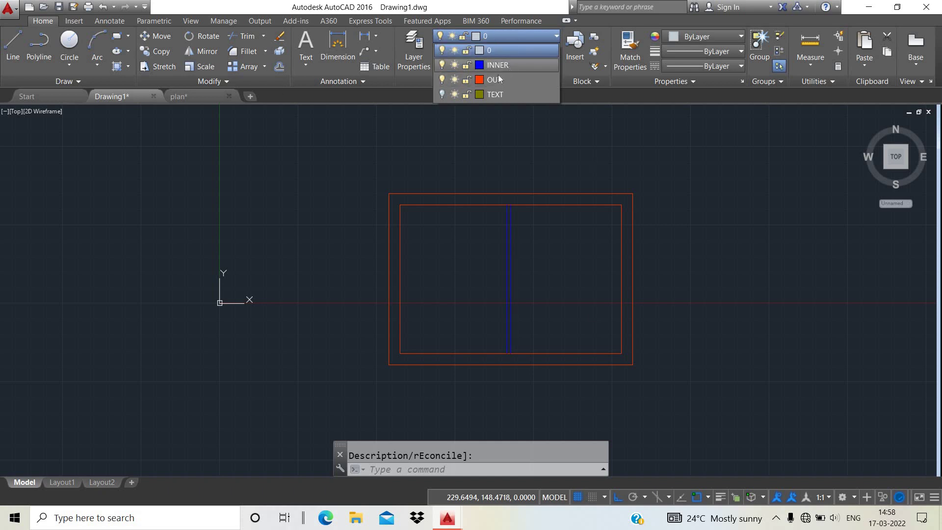
pyautogui.click(441, 94)
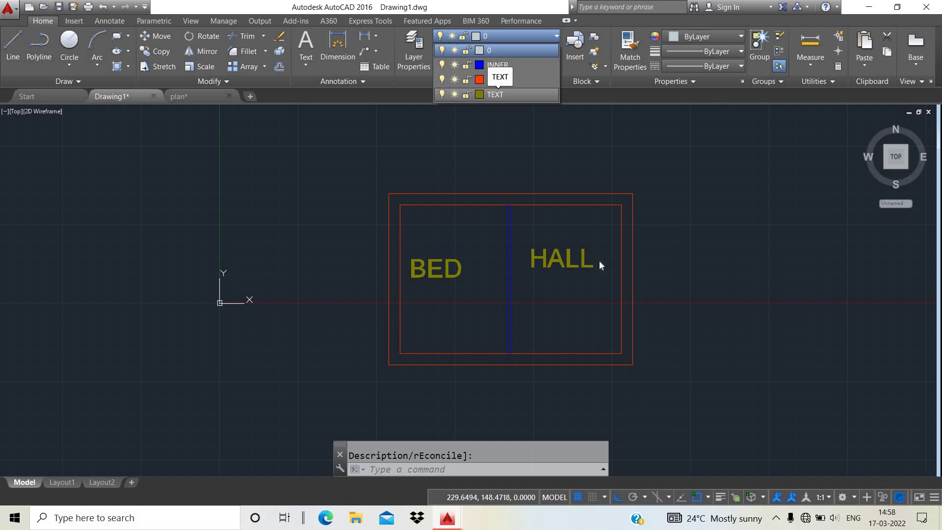
pyautogui.click(442, 64)
pyautogui.click(442, 65)
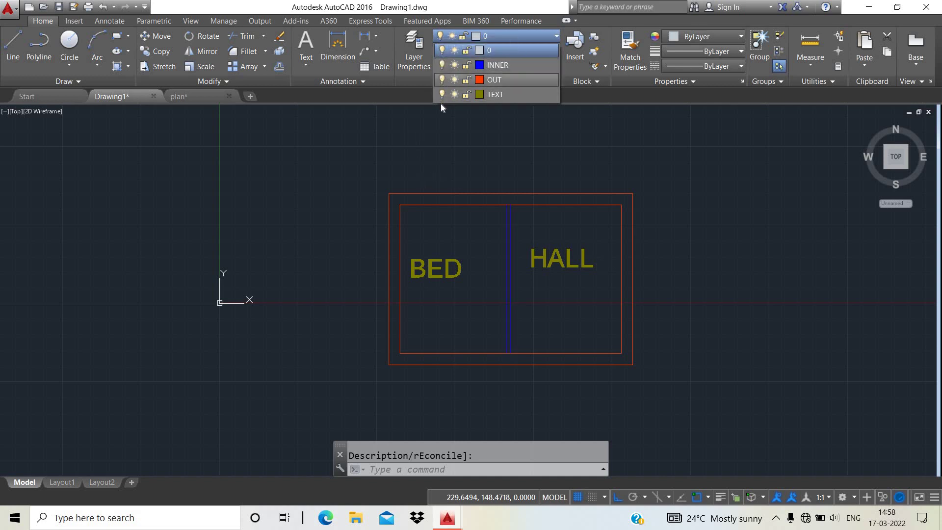
pyautogui.click(442, 94)
pyautogui.click(443, 80)
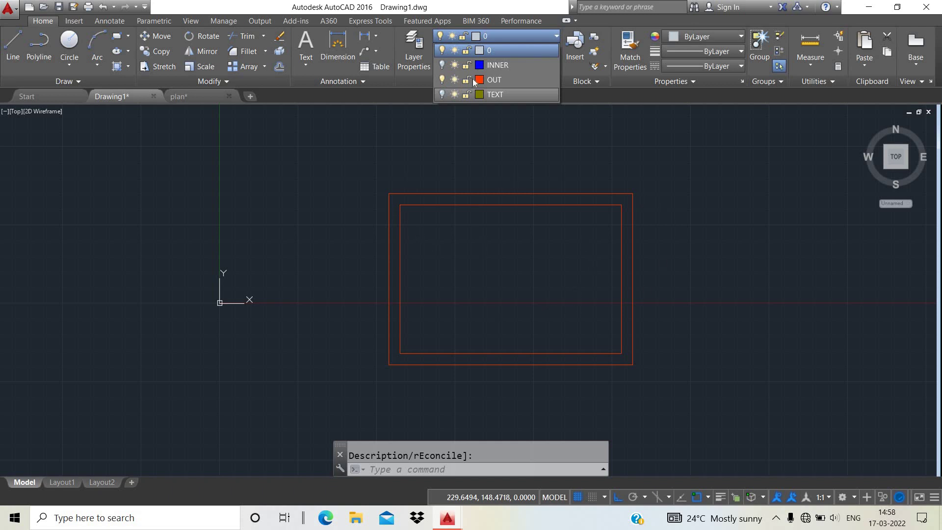
pyautogui.click(441, 66)
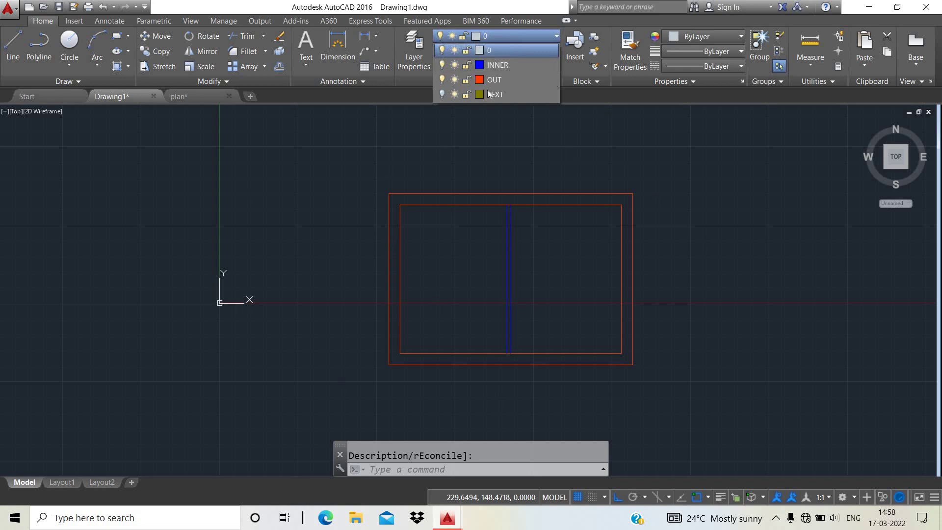
pyautogui.click(441, 94)
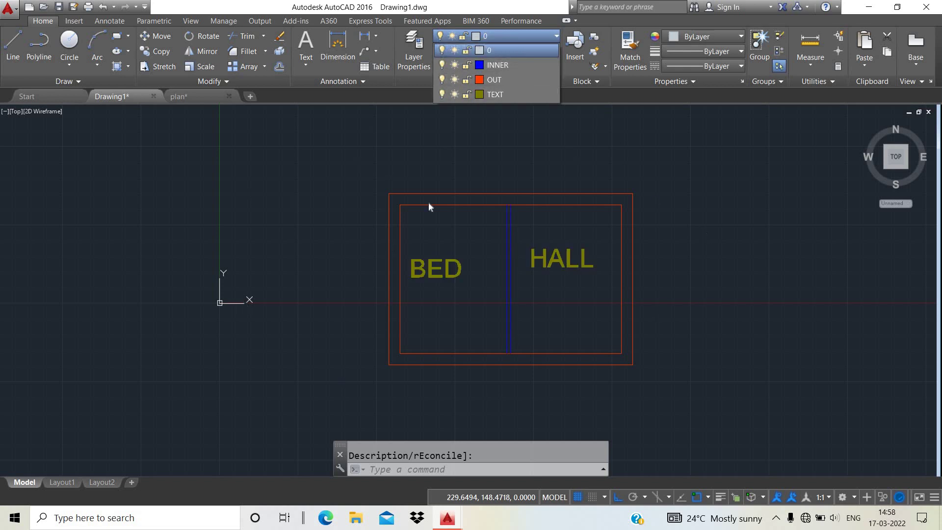
pyautogui.click(433, 153)
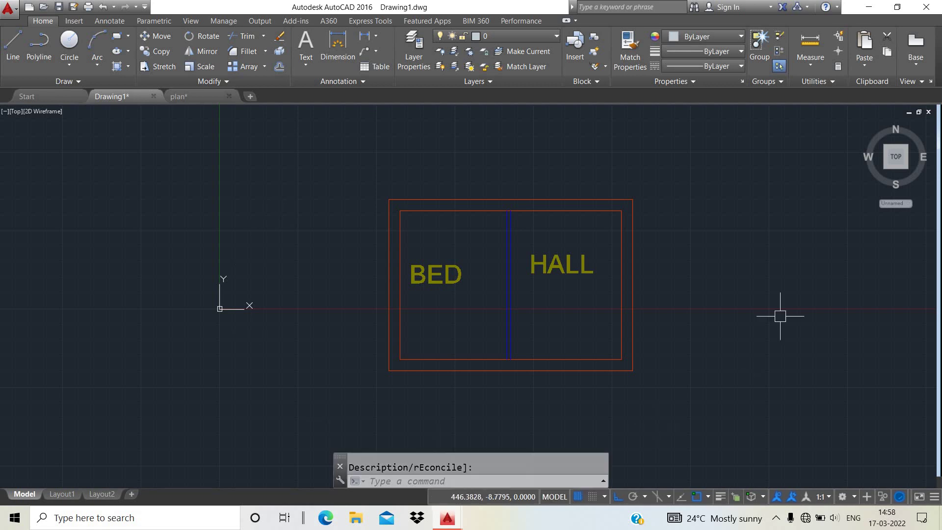
pyautogui.click(197, 96)
pyautogui.moveTo(423, 348); pyautogui.dragTo(381, 375, button='middle')
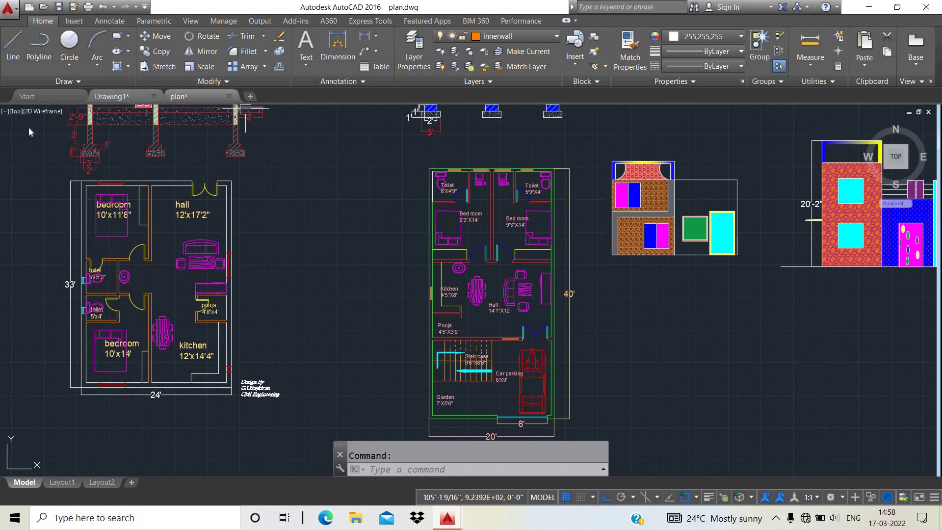
pyautogui.click(128, 97)
pyautogui.moveTo(557, 404); pyautogui.dragTo(554, 374, button='middle')
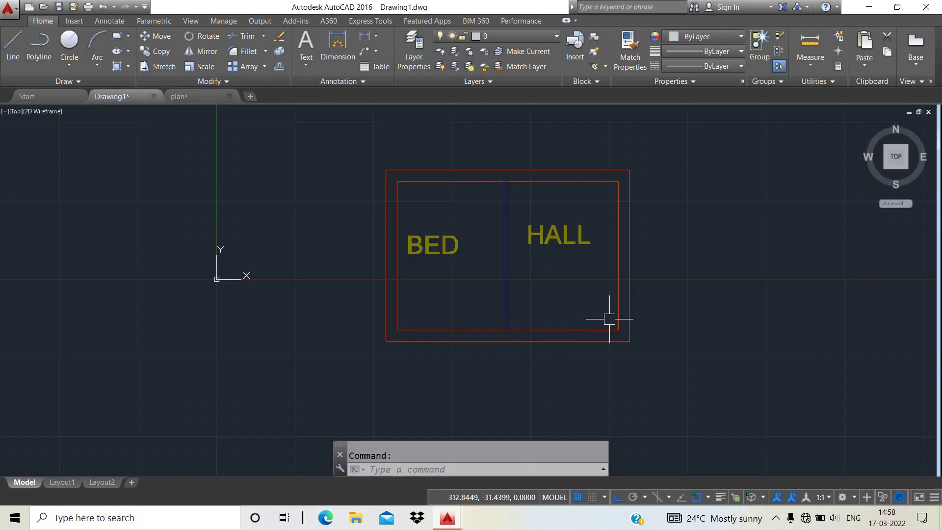
pyautogui.moveTo(609, 320); pyautogui.dragTo(606, 354, button='middle')
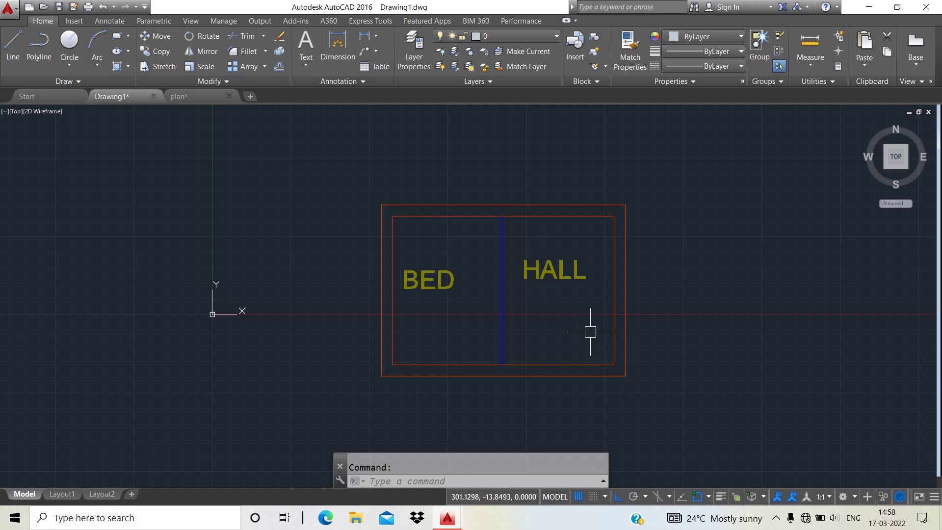
pyautogui.scroll(2, 591, 332)
pyautogui.moveTo(589, 331); pyautogui.dragTo(605, 352, button='middle')
pyautogui.scroll(-2, 604, 353)
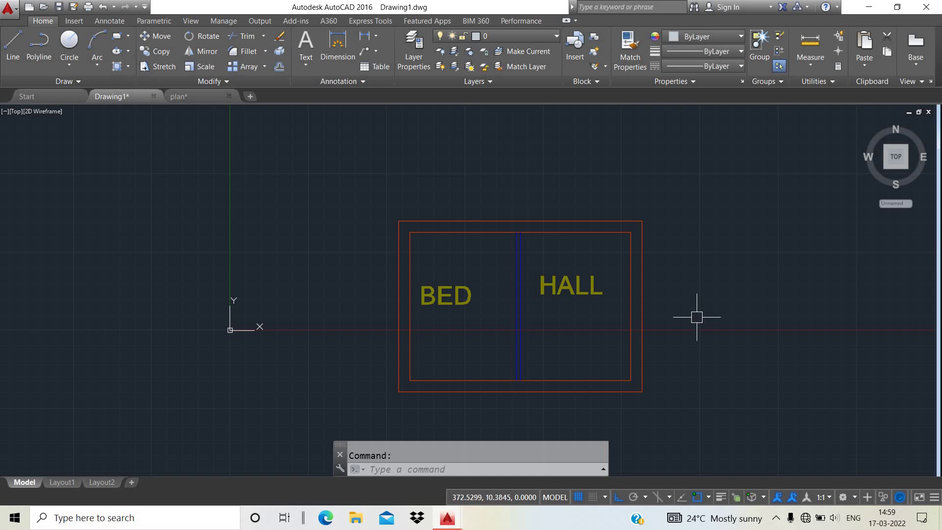
pyautogui.moveTo(559, 309); pyautogui.dragTo(572, 302, button='middle')
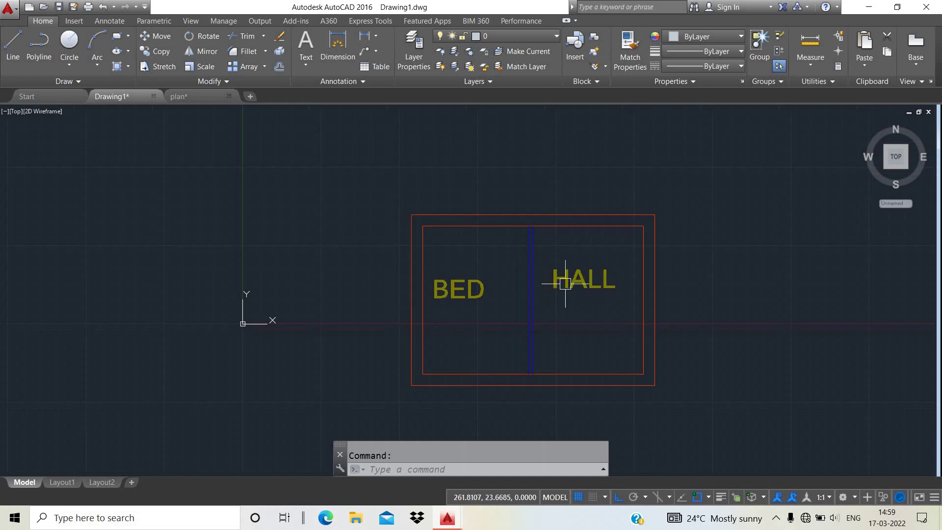